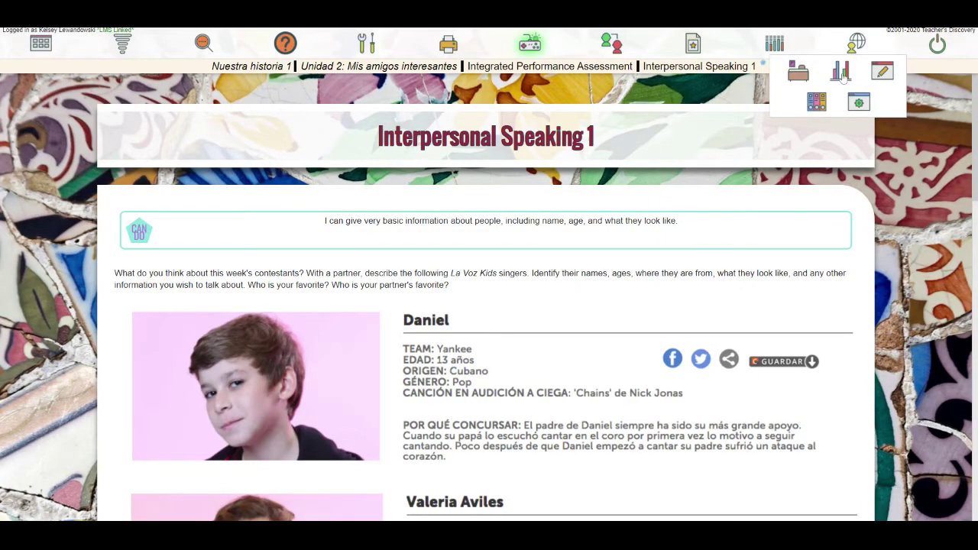
# Sort the Requires Grading list by student and open the Actividad 2: Cuéntame la historia submission in Third Hour
pyautogui.click(841, 73)
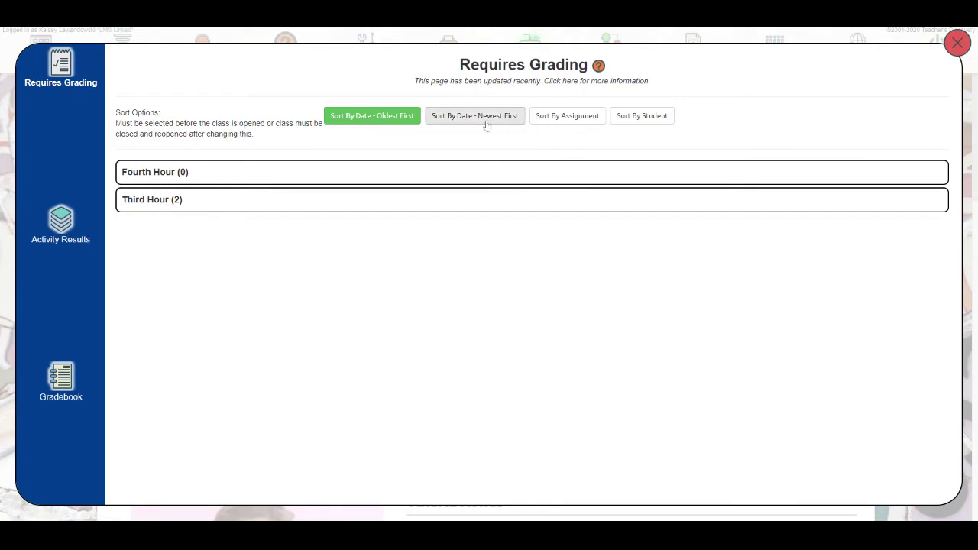
pyautogui.click(567, 116)
pyautogui.click(640, 117)
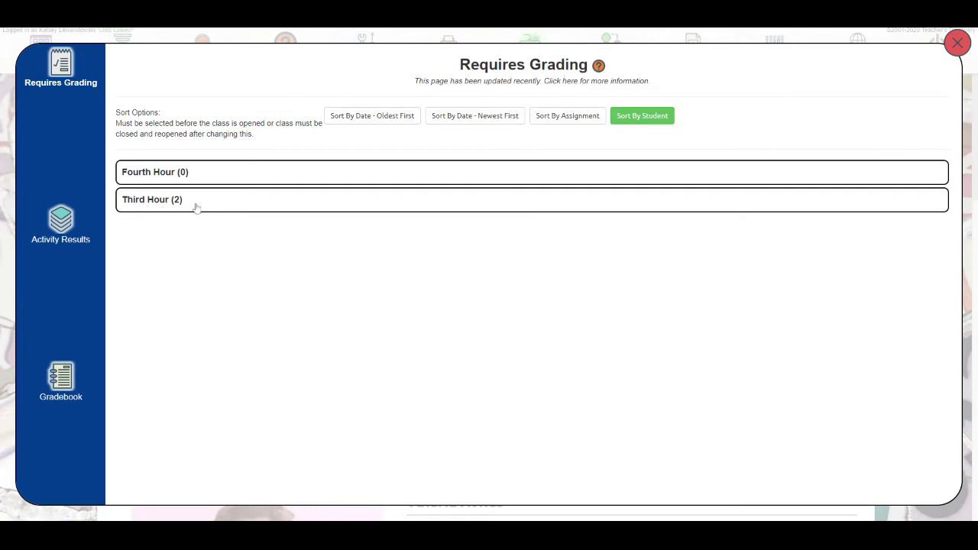
pyautogui.click(148, 205)
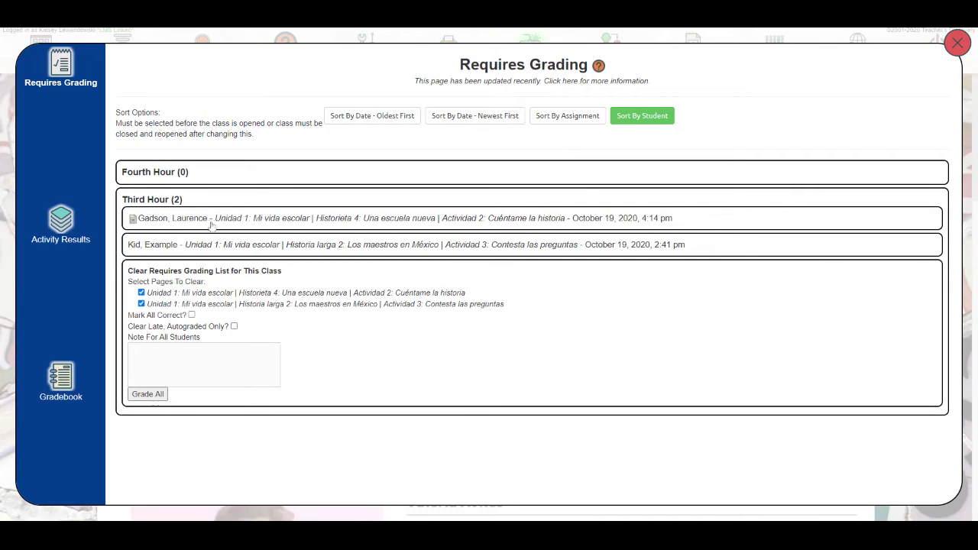
pyautogui.click(164, 222)
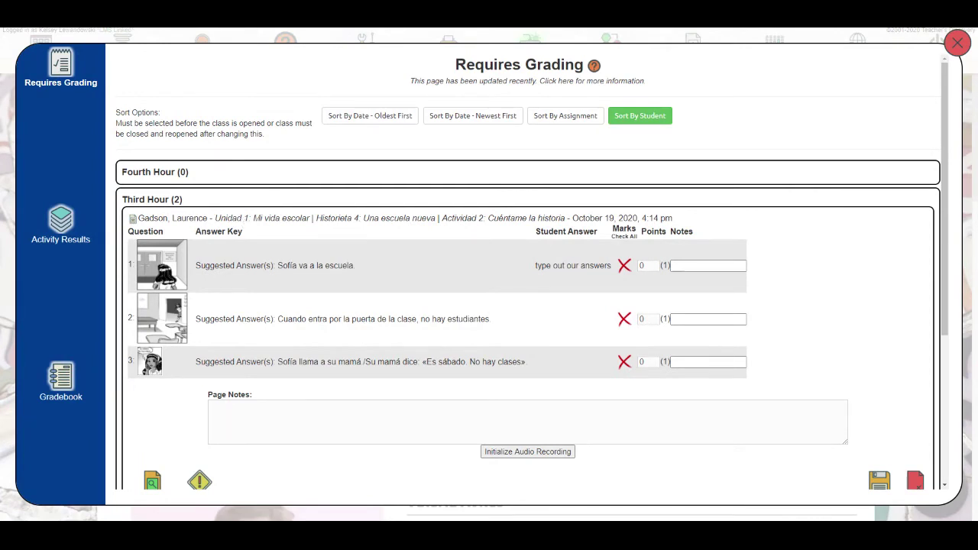
# Mark the student's answer to question 1 correct and add the note "Next time write in Spanish"
pyautogui.tripleClick(553, 265)
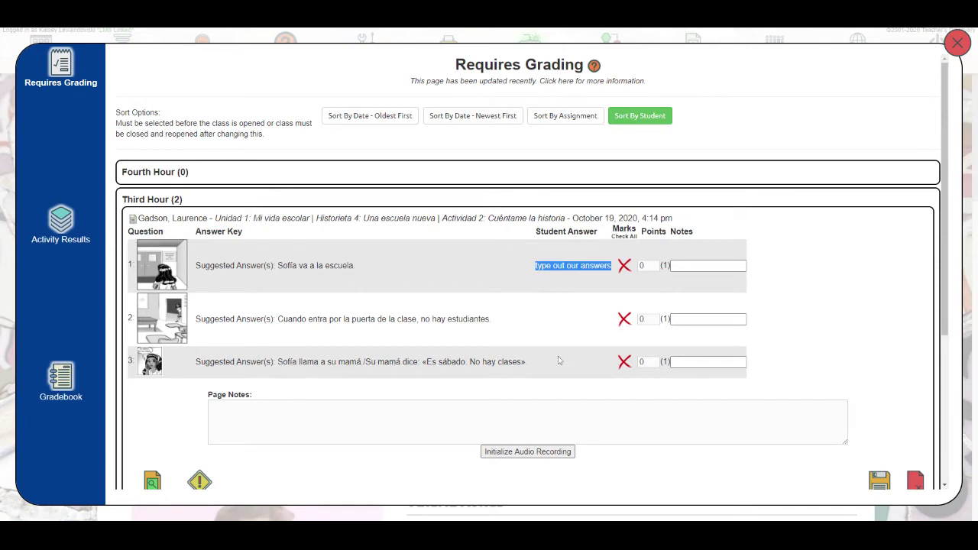
pyautogui.click(557, 299)
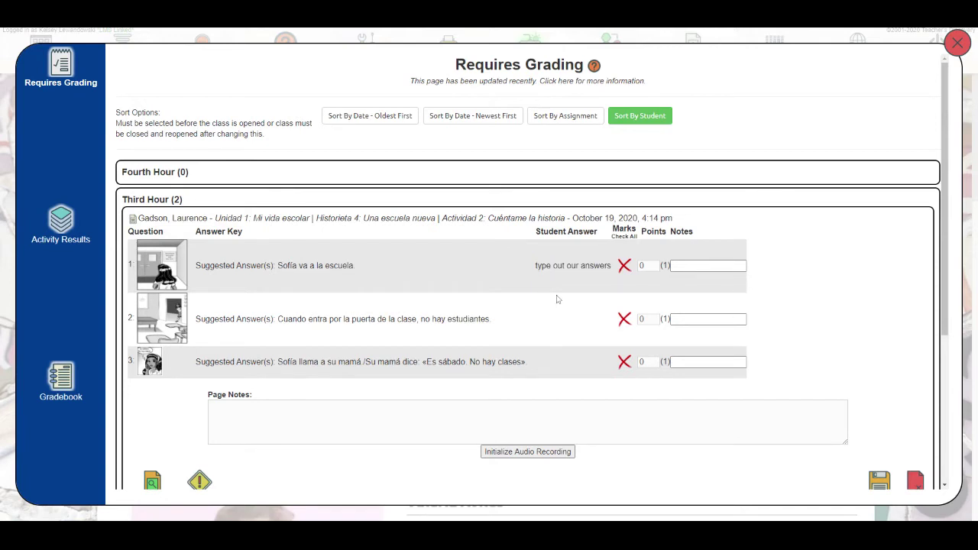
pyautogui.click(624, 267)
pyautogui.click(711, 266)
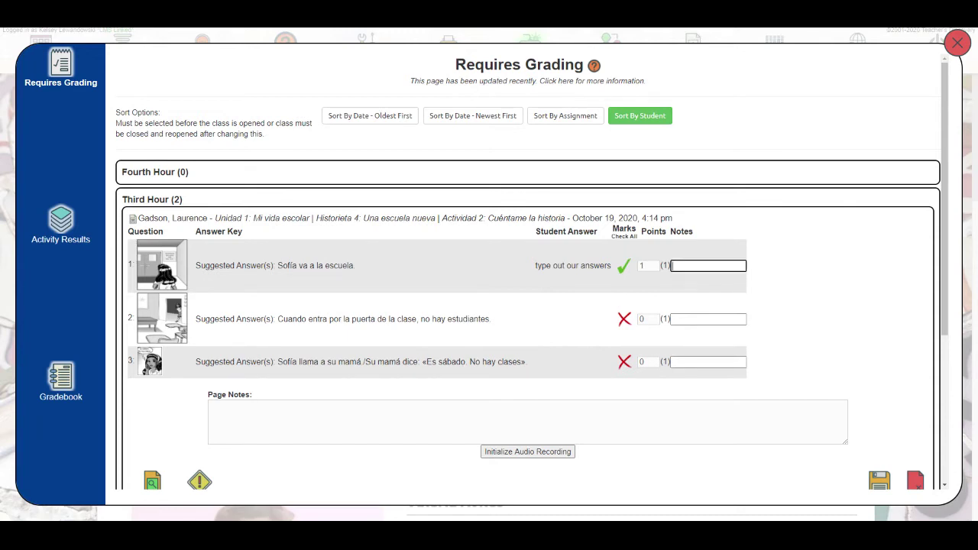
pyautogui.write('Next time wr')
pyautogui.write('ite in Spanish')
# Record audio feedback for the Cuéntame la historia submission and save the grading
pyautogui.scroll(-1, 506, 317)
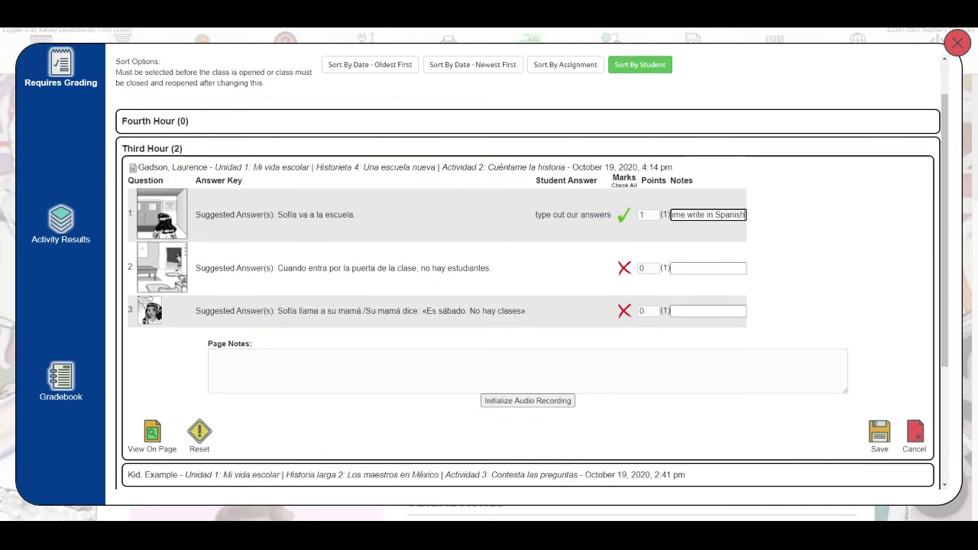
pyautogui.click(398, 371)
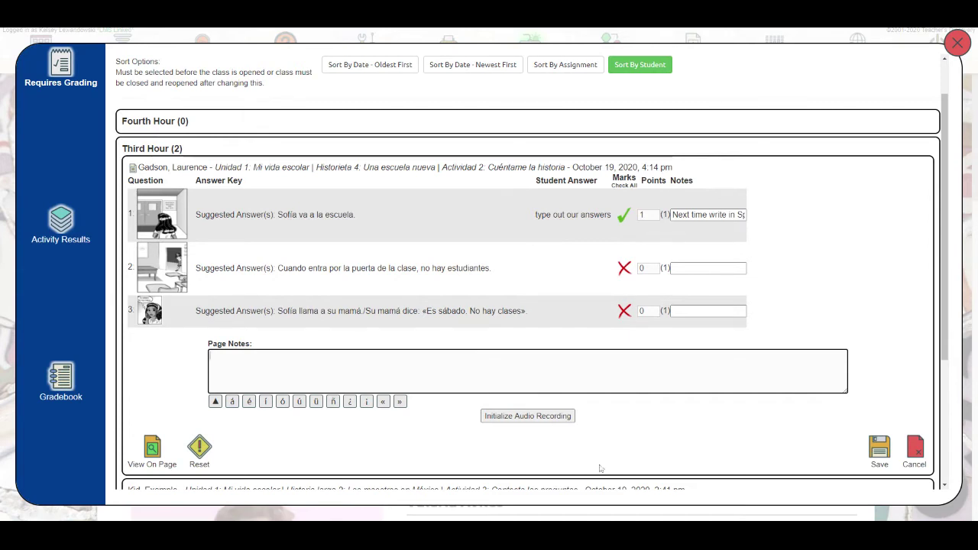
pyautogui.click(516, 425)
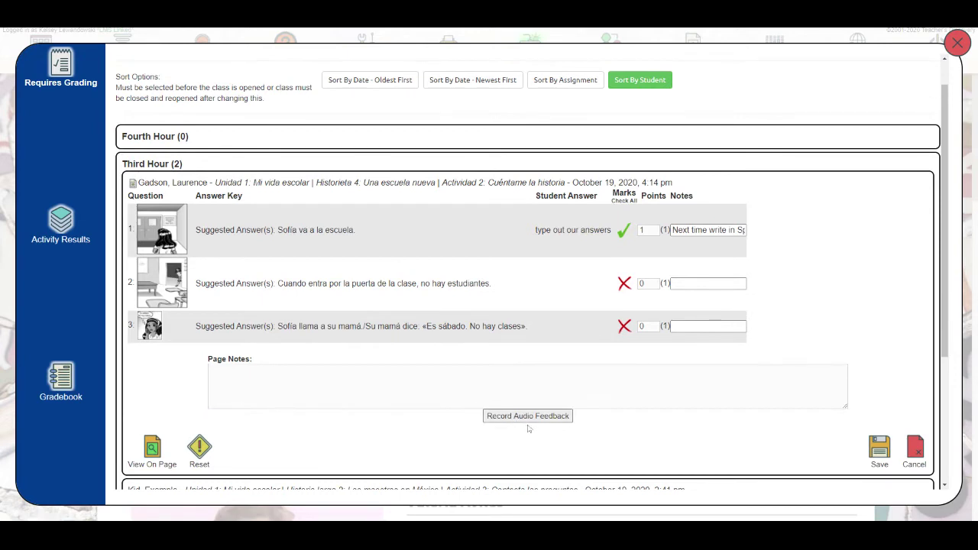
pyautogui.click(528, 419)
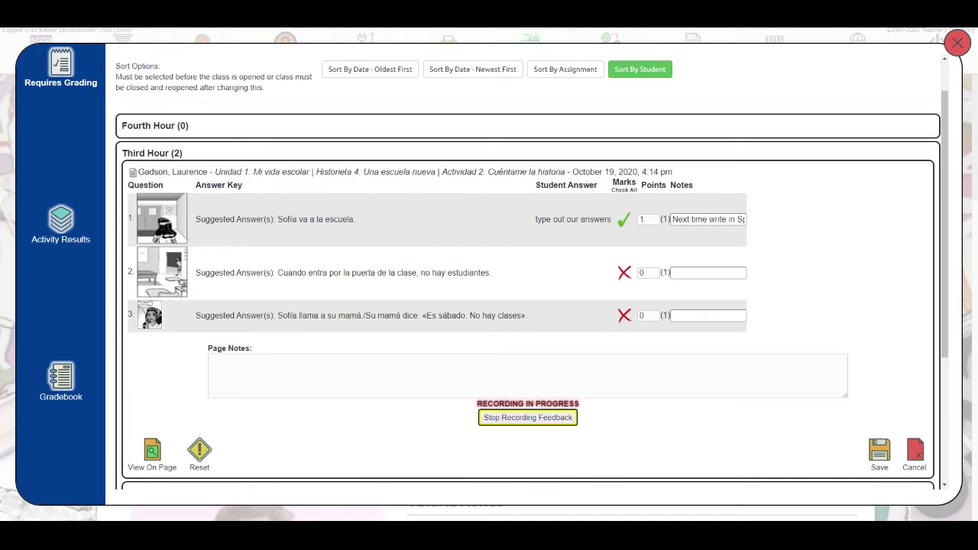
pyautogui.click(540, 418)
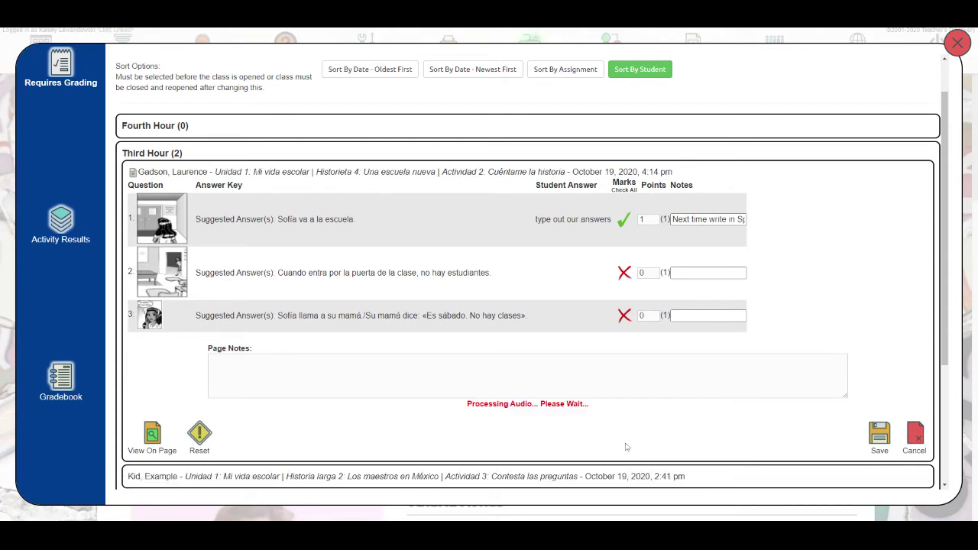
pyautogui.scroll(-3, 275, 420)
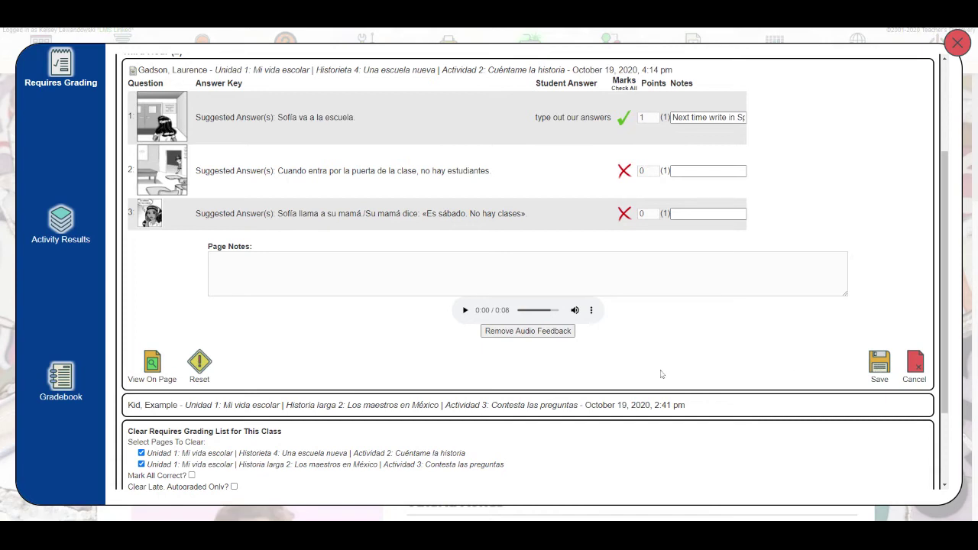
pyautogui.click(883, 366)
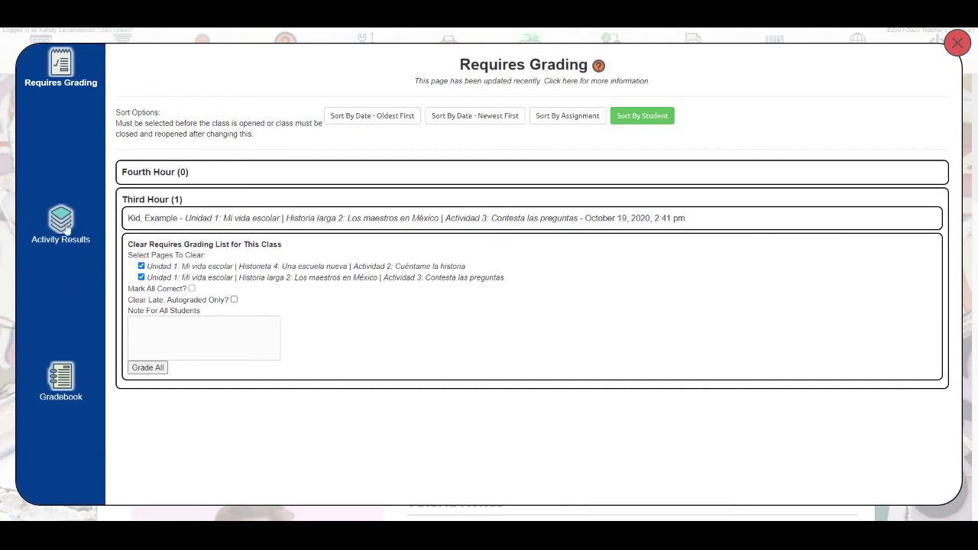
# Review the answers in the remaining Third Hour submission, Actividad 3: Contesta las preguntas, and collapse it
pyautogui.click(205, 223)
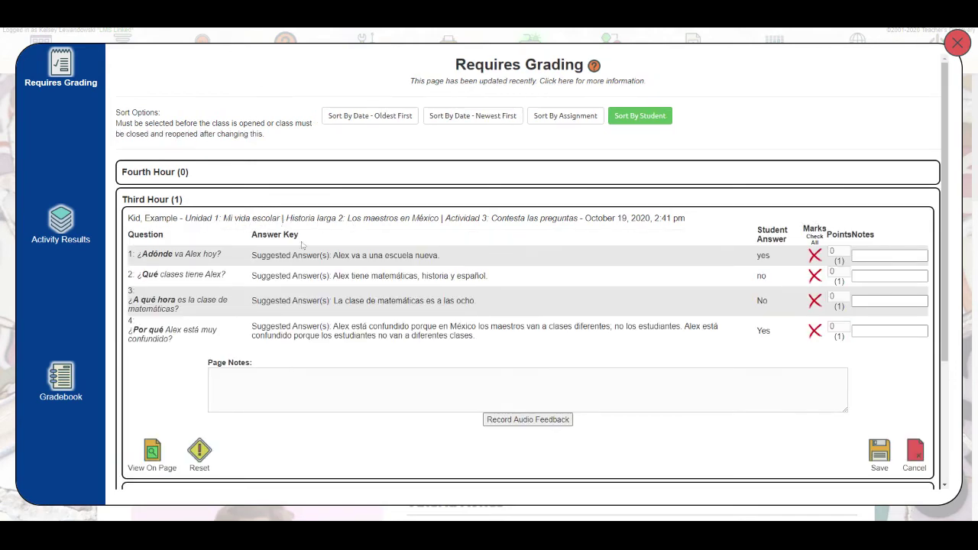
pyautogui.click(160, 218)
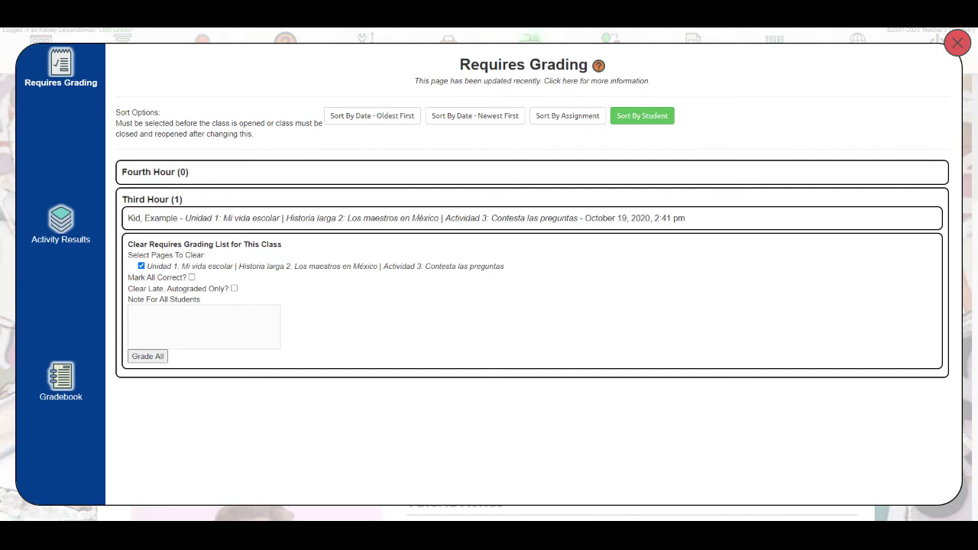
# Try the page selection, Mark All Correct and Clear Late, Autograded Only options for Third Hour, and close the grading window without grading all
pyautogui.click(140, 266)
pyautogui.click(140, 266)
pyautogui.click(191, 277)
pyautogui.click(191, 278)
pyautogui.click(141, 265)
pyautogui.moveTo(194, 289)
pyautogui.mouseDown()
pyautogui.moveTo(133, 289)
pyautogui.moveTo(197, 276)
pyautogui.mouseUp()
pyautogui.click(234, 288)
pyautogui.click(141, 266)
pyautogui.click(192, 278)
pyautogui.press('Escape')
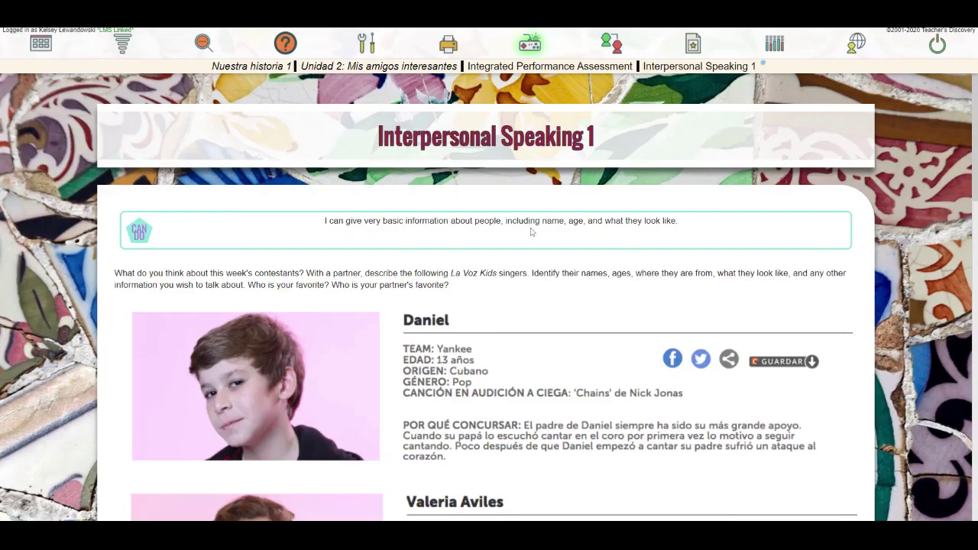